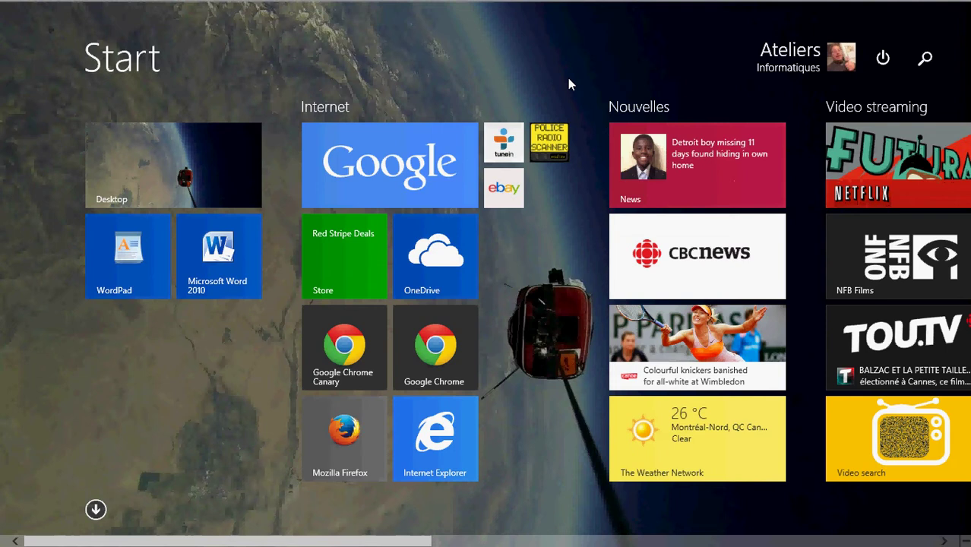
Step: Search the Windows Store for 'notepad cla' and open the installed Notepad Classic app page
click(347, 265)
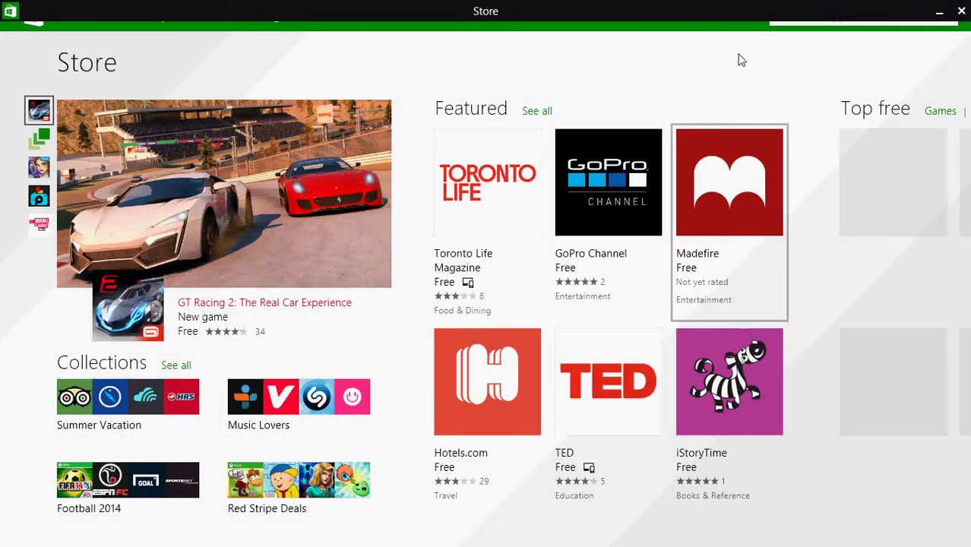
right_click(744, 56)
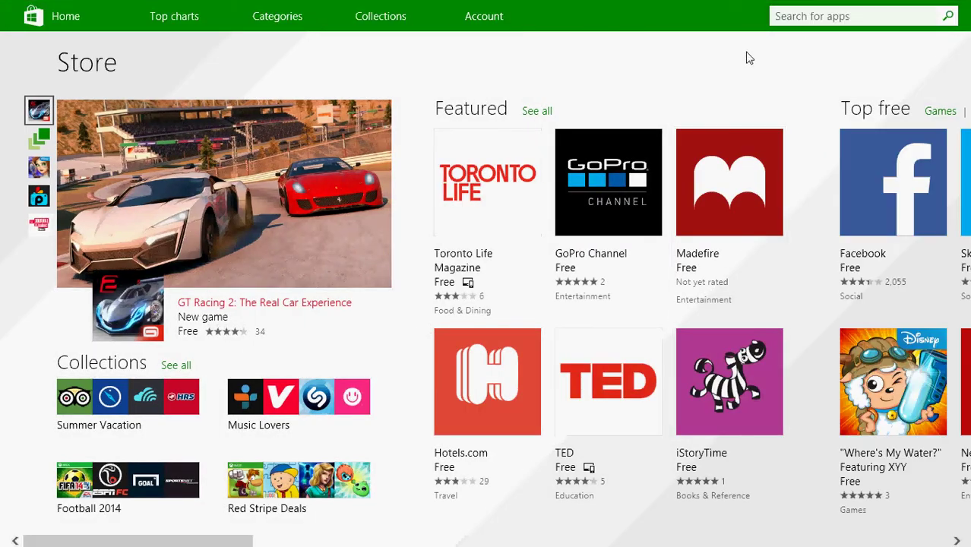
click(807, 21)
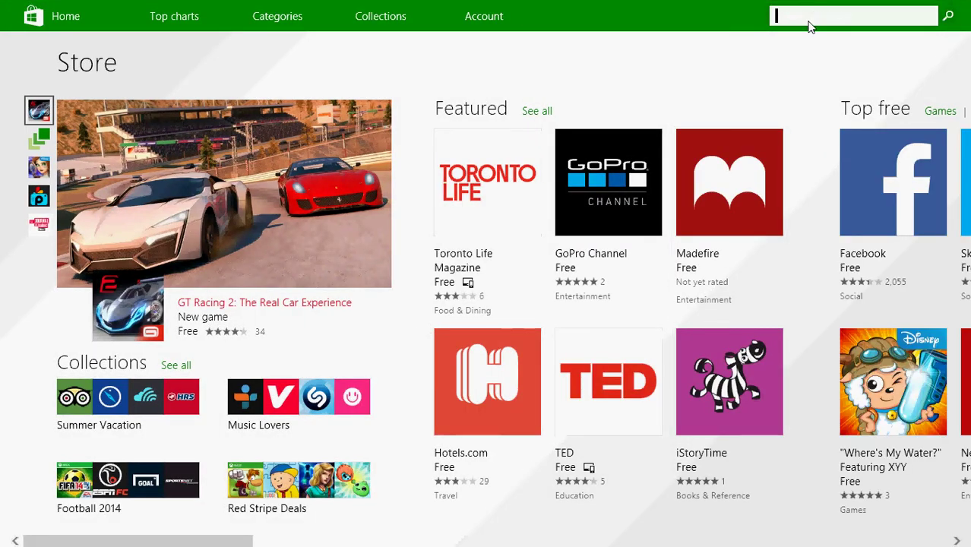
text(notepad)
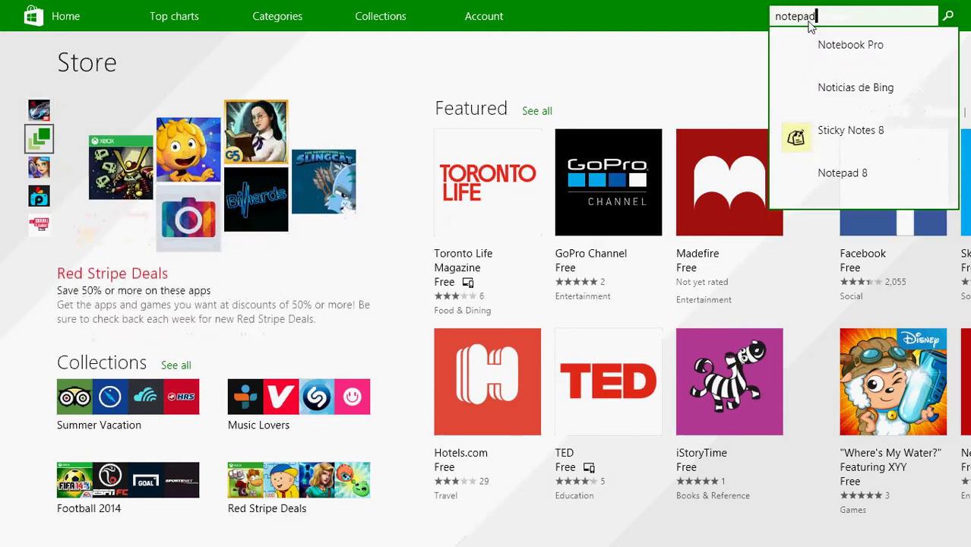
text( cla)
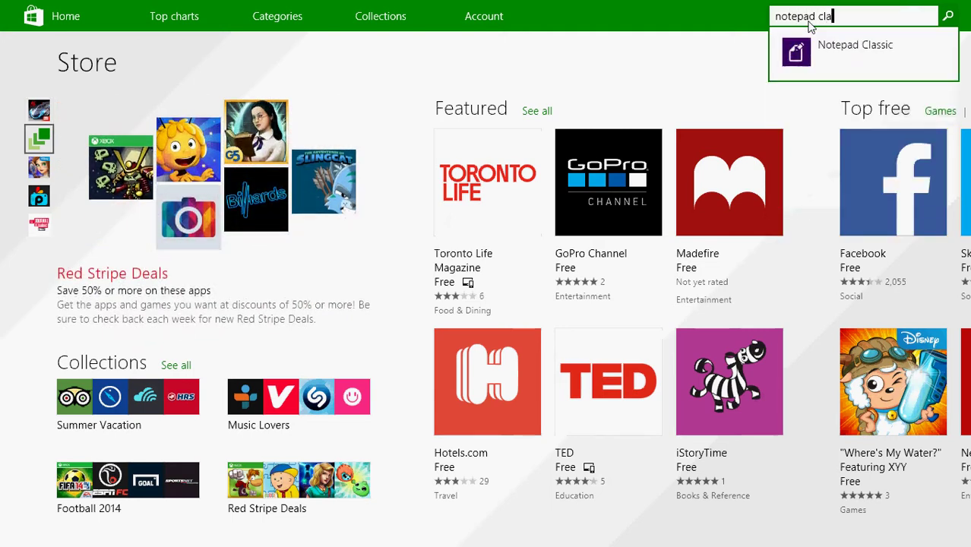
click(861, 55)
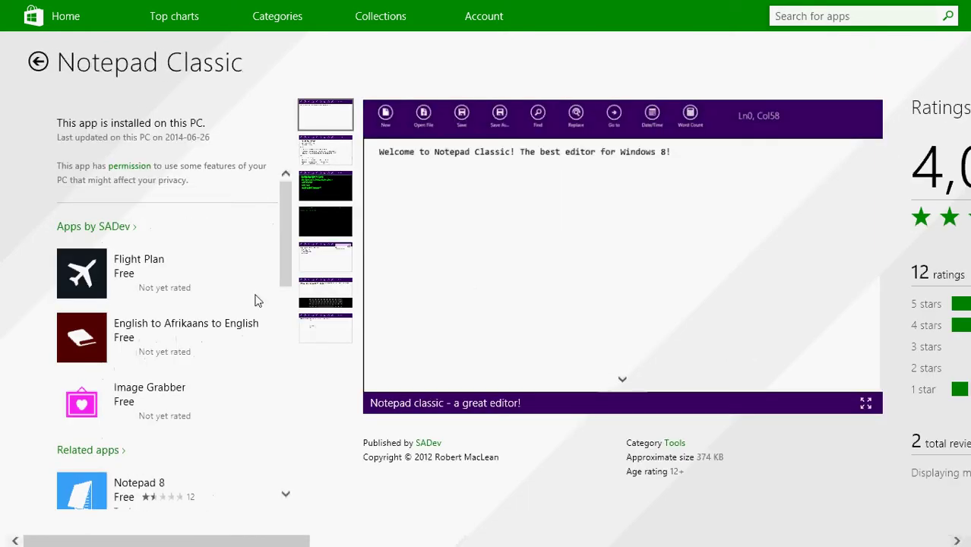
Step: Pin Notepad Classic to Start from the Apps list and drag its tile below WordPad
key(super)
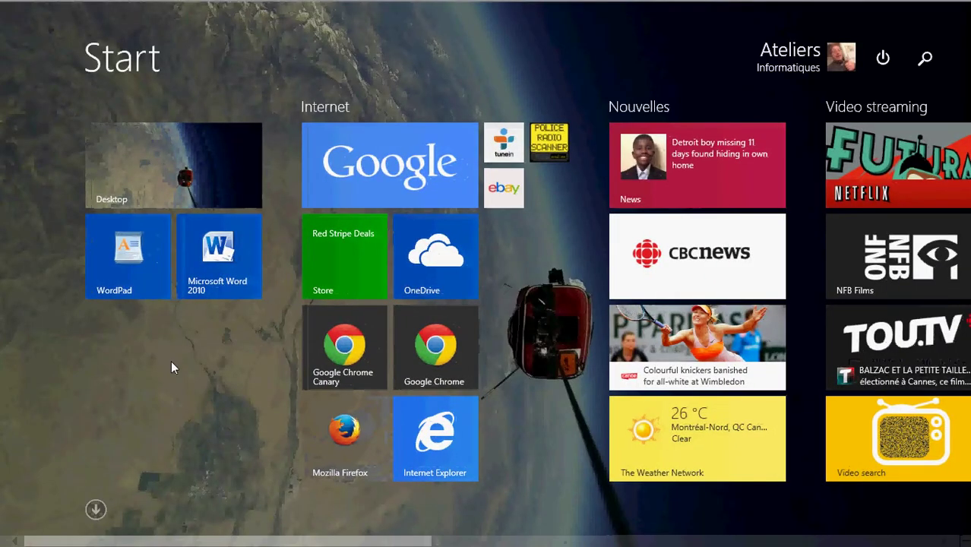
click(96, 507)
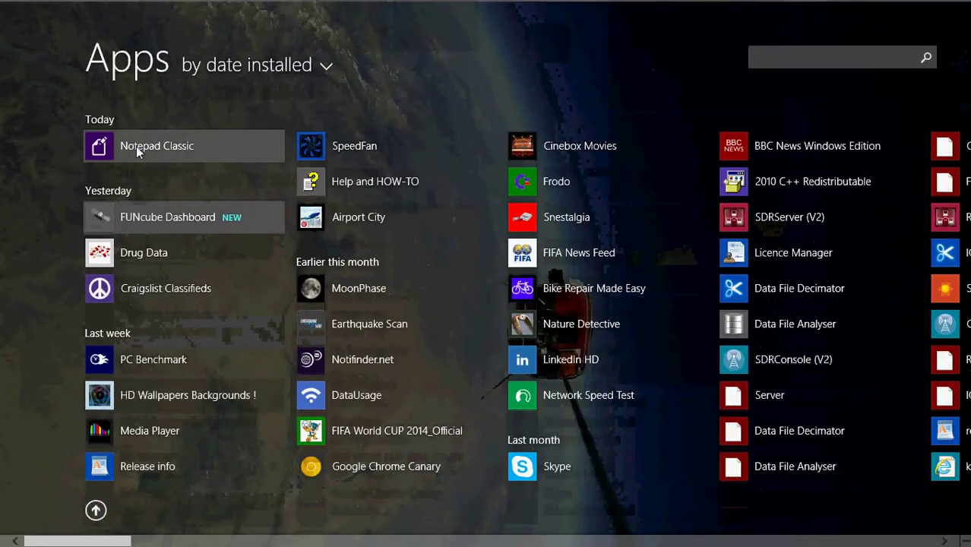
right_click(138, 149)
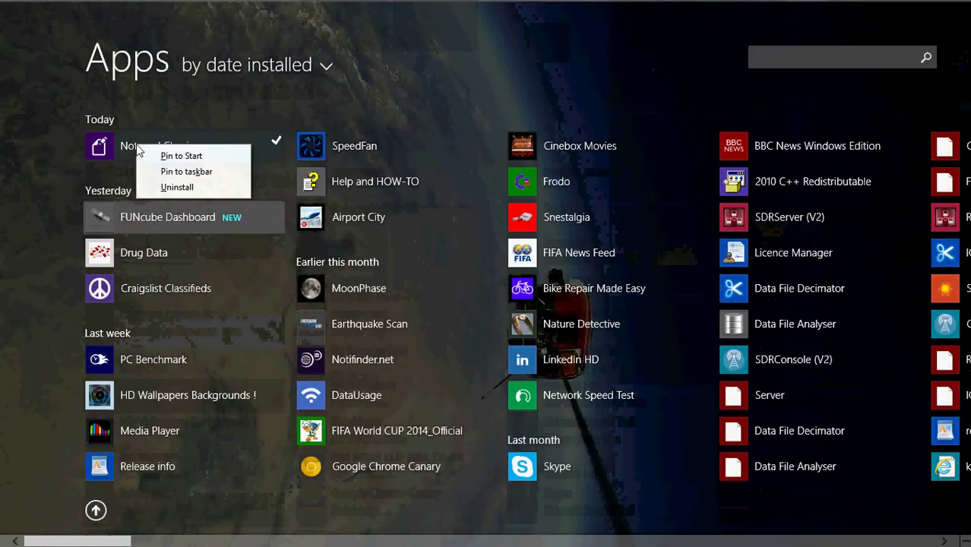
click(182, 156)
key(super)
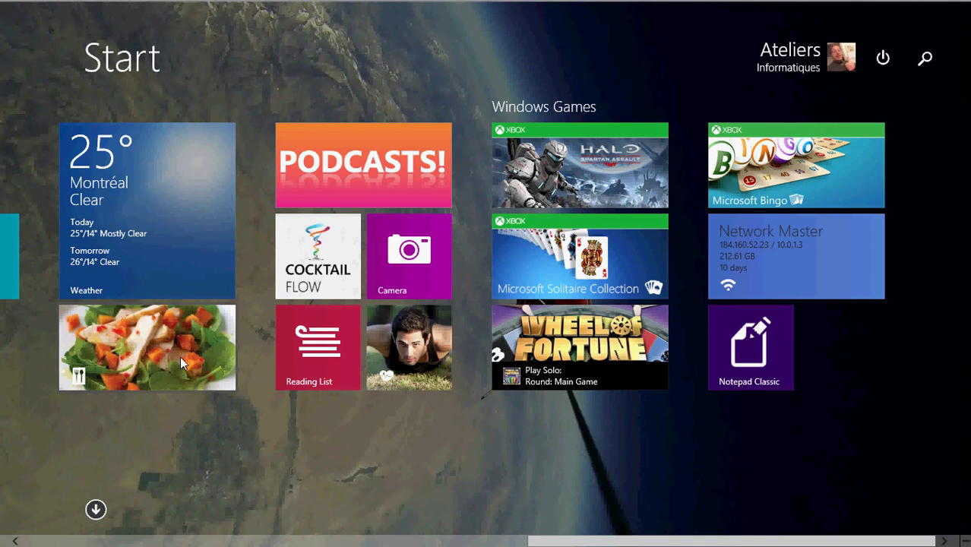
drag(765, 316, 181, 386)
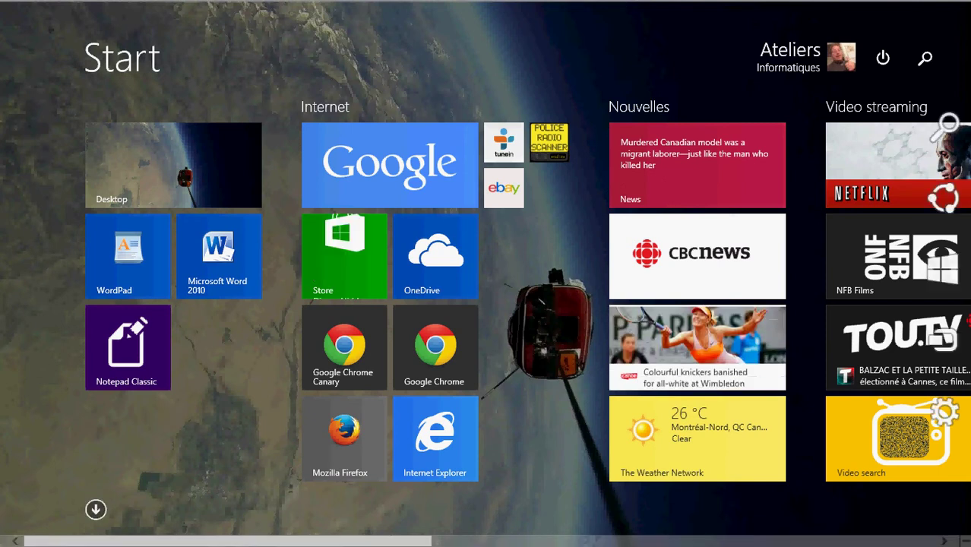
mouse_move(968, 2)
click(940, 145)
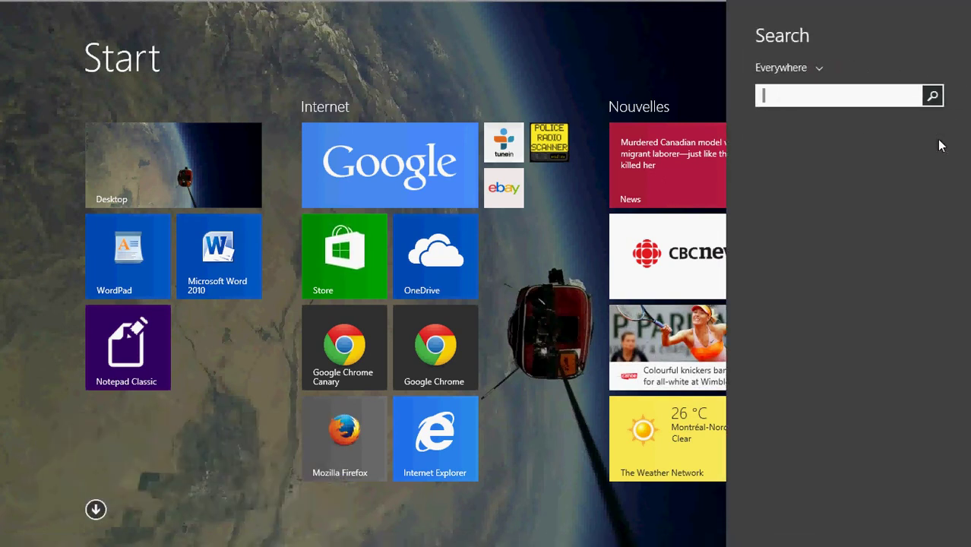
text(notepad Classic)
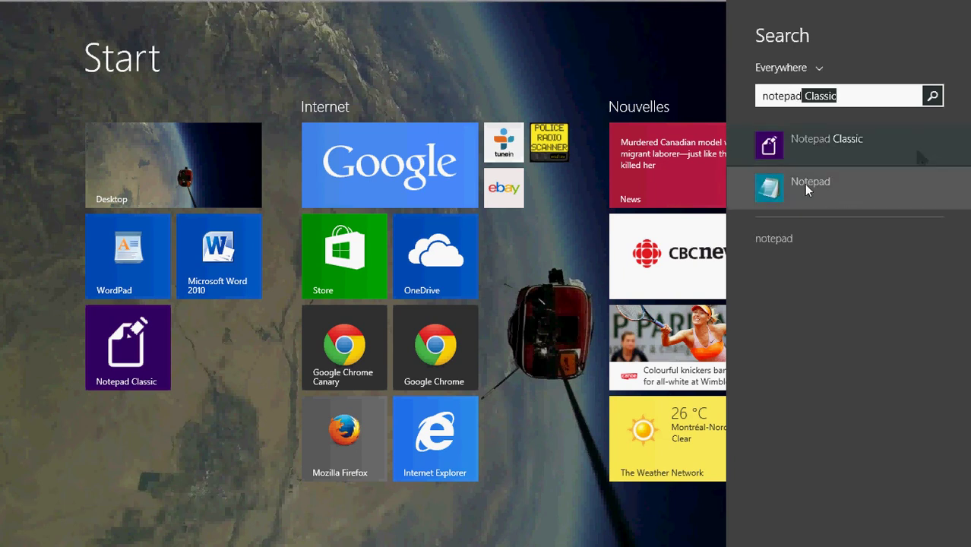
click(805, 187)
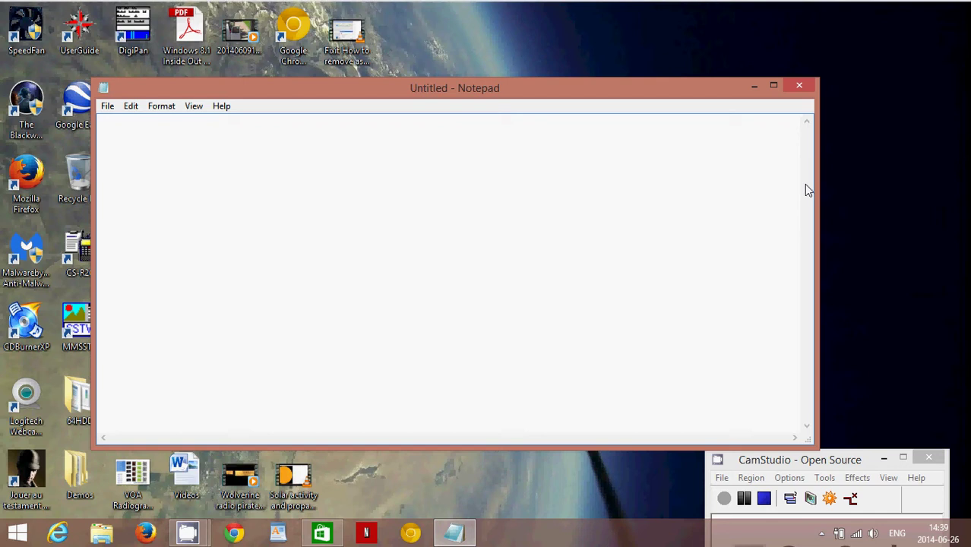
click(799, 89)
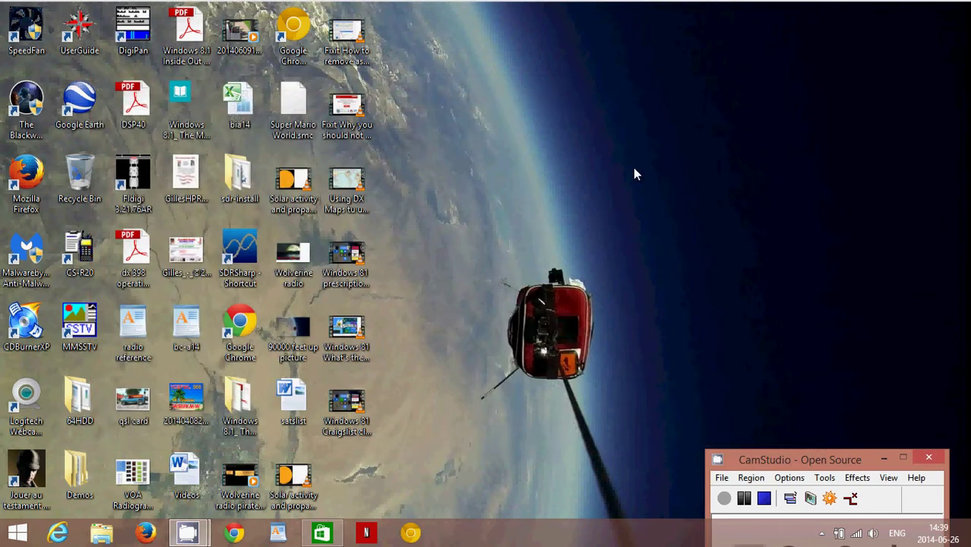
key(super)
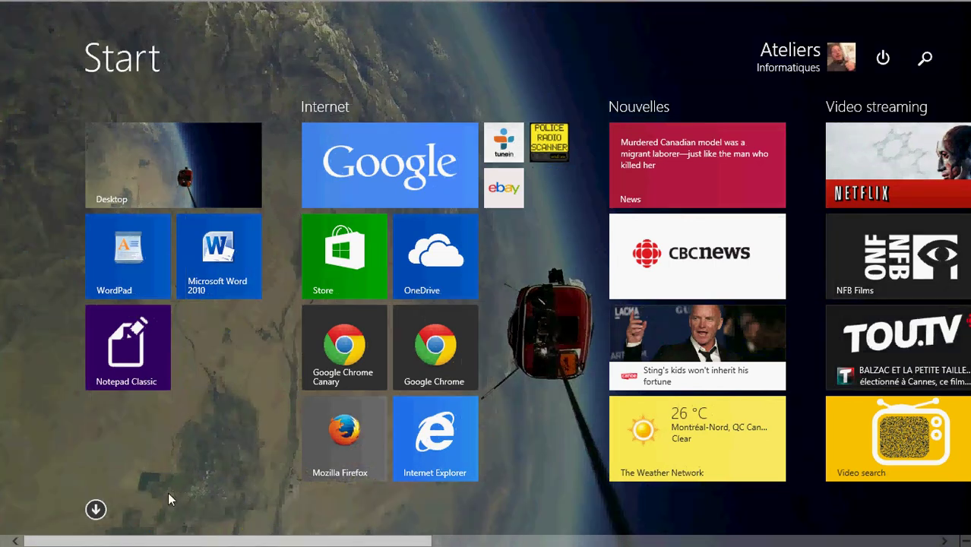
Step: Launch Notepad Classic from its tile, erase the old 2014-06-26 note, and close it
click(114, 351)
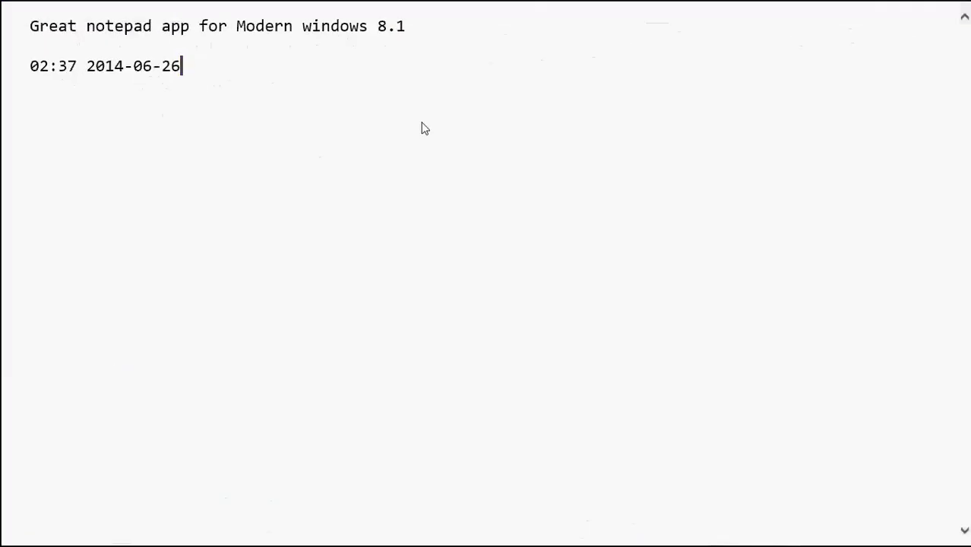
key(BackSpace)
key(BackSpace)
key(BackSpace)
key(BackSpace)
key(BackSpace)
key(BackSpace)
key(BackSpace)
key(BackSpace)
key(BackSpace)
key(BackSpace)
key(BackSpace)
key(BackSpace)
key(BackSpace)
key(BackSpace)
key(BackSpace)
key(BackSpace)
key(BackSpace)
key(BackSpace)
key(BackSpace)
key(BackSpace)
key(BackSpace)
key(BackSpace)
key(BackSpace)
key(BackSpace)
key(BackSpace)
key(BackSpace)
key(BackSpace)
key(BackSpace)
key(BackSpace)
key(BackSpace)
key(BackSpace)
key(BackSpace)
key(BackSpace)
key(BackSpace)
key(BackSpace)
key(BackSpace)
key(BackSpace)
key(BackSpace)
key(BackSpace)
key(BackSpace)
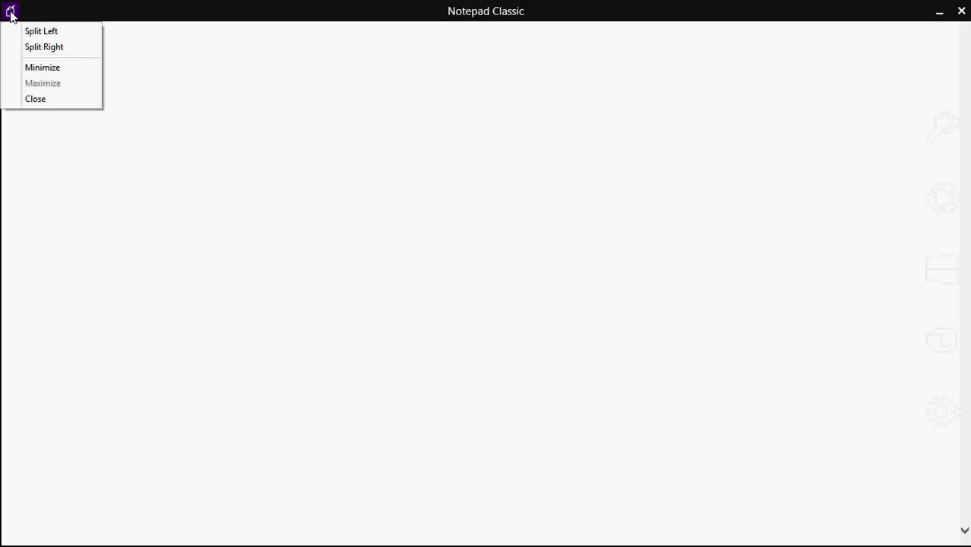
click(57, 105)
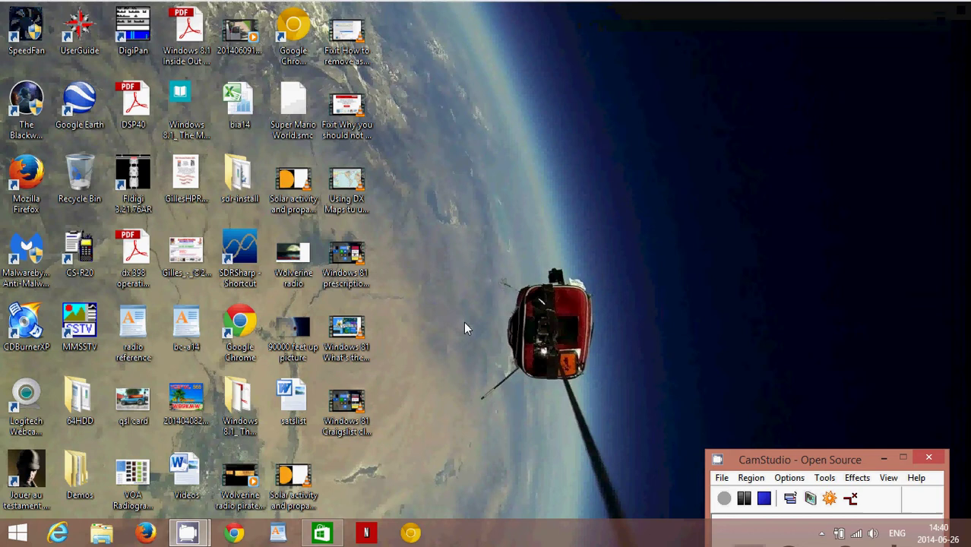
key(super)
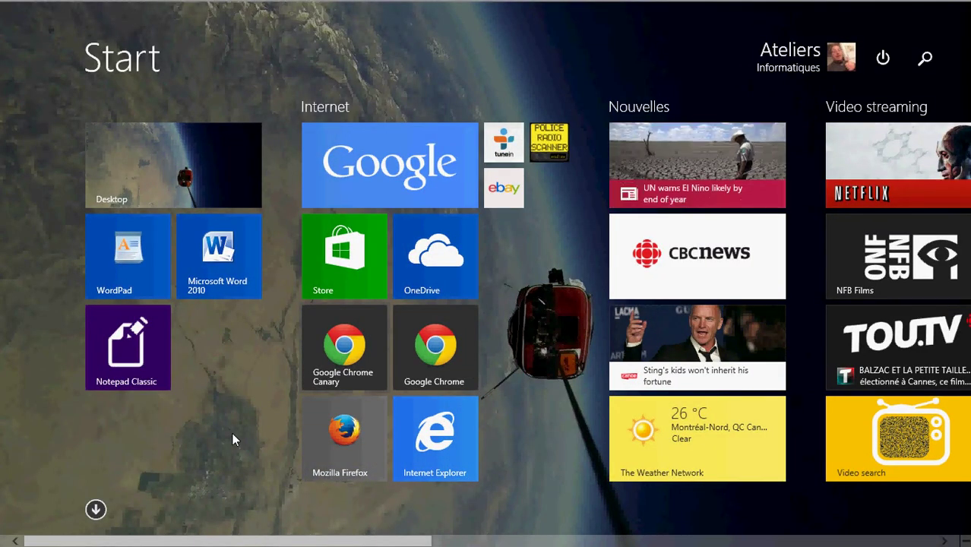
Step: In Notepad Classic, write 'why not try this notepad app !' with a date stamp on the next line
click(112, 345)
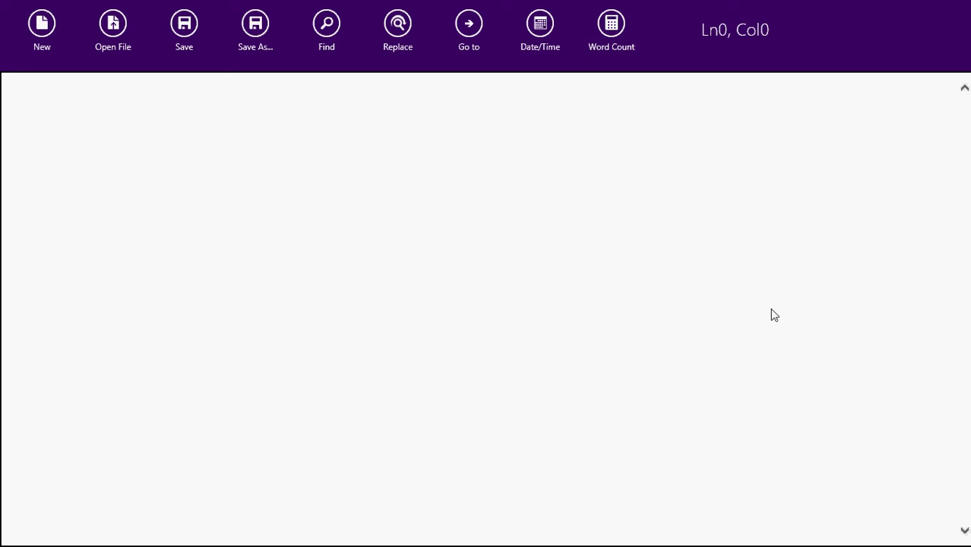
text(why not try th)
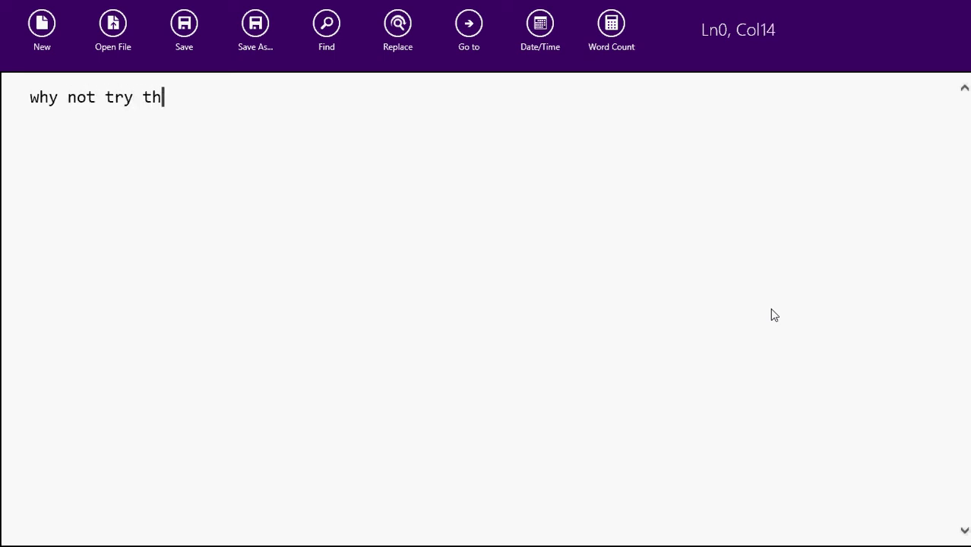
text(is notepad app )
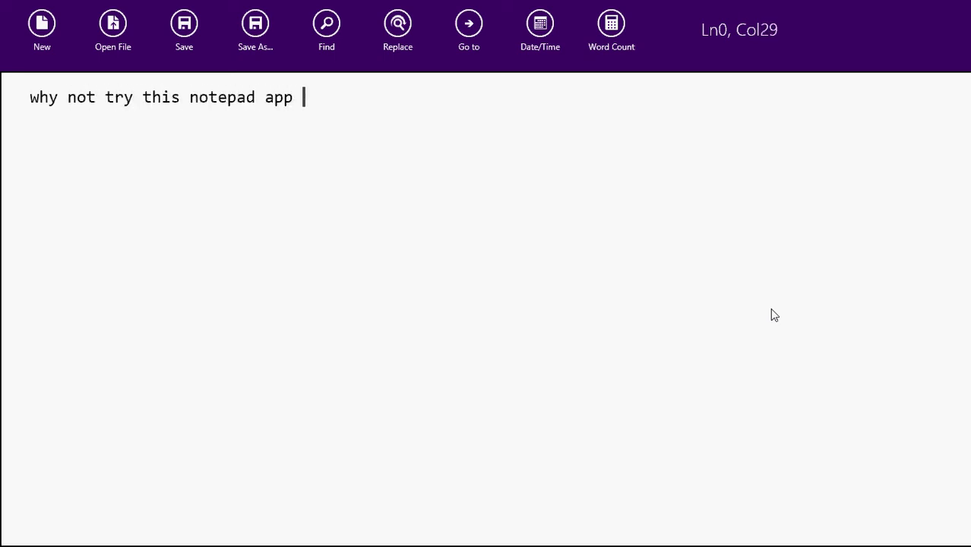
text(!)
key(Return)
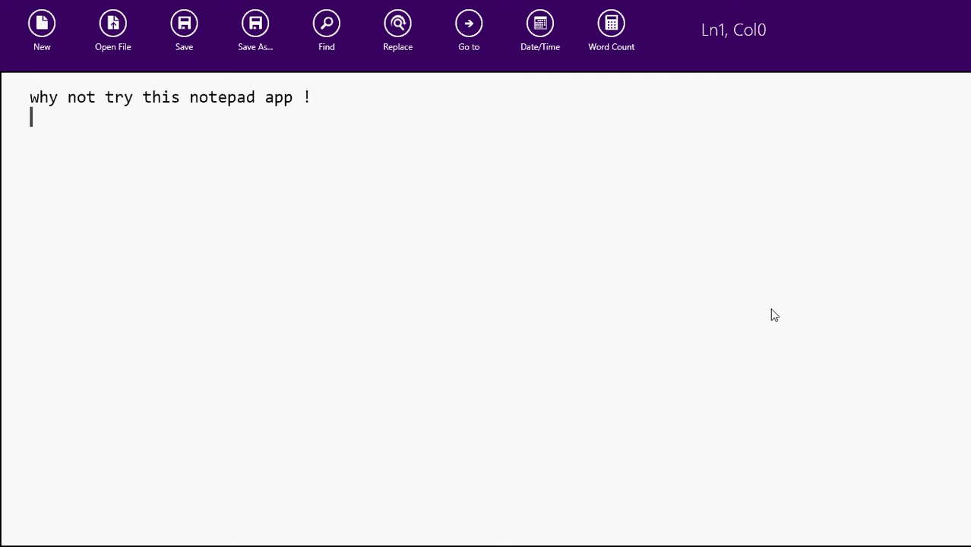
click(539, 28)
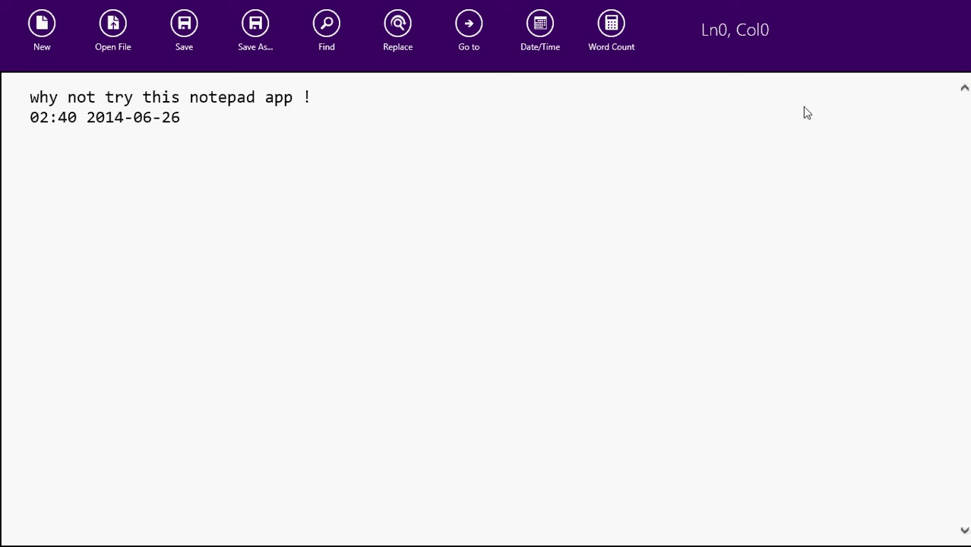
Step: Close Notepad Classic through the title-bar app menu
mouse_move(967, 12)
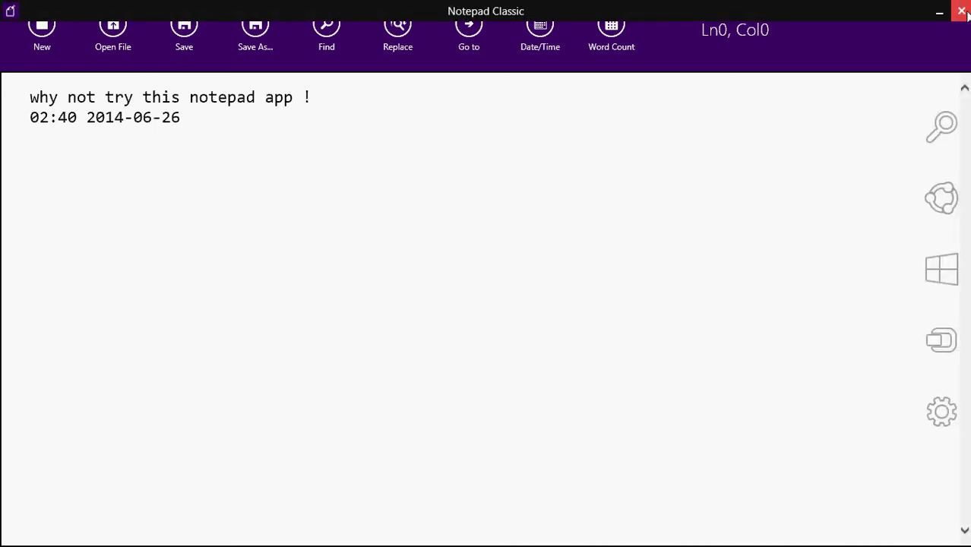
click(11, 10)
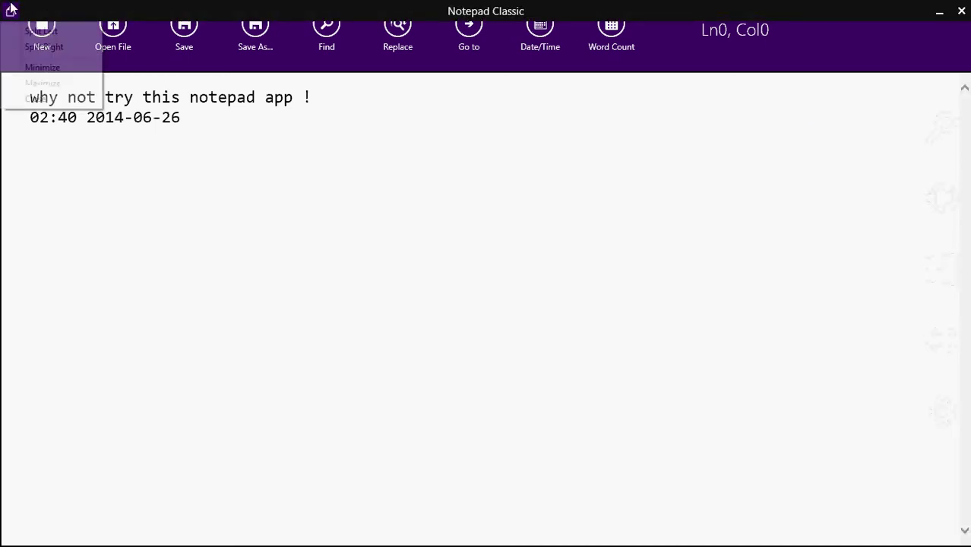
click(34, 98)
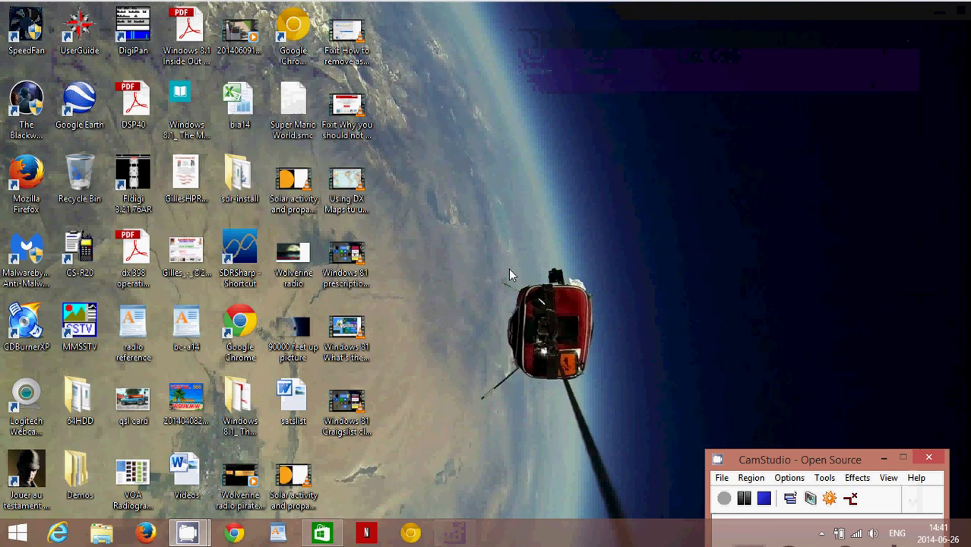
key(super)
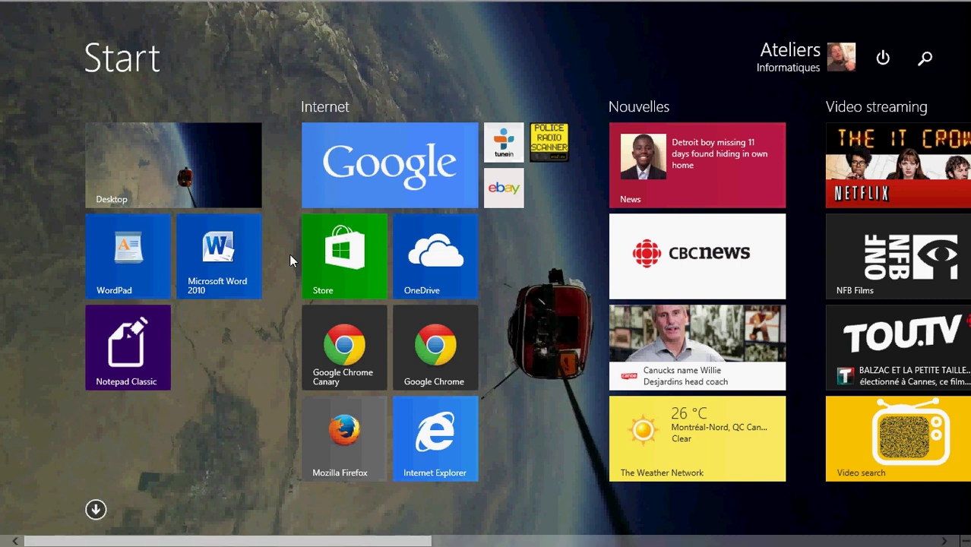
click(210, 173)
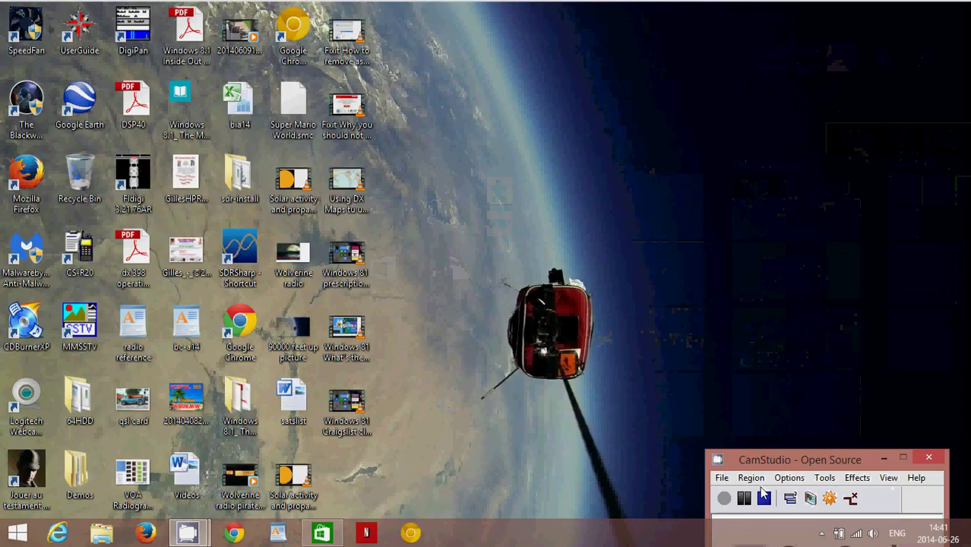